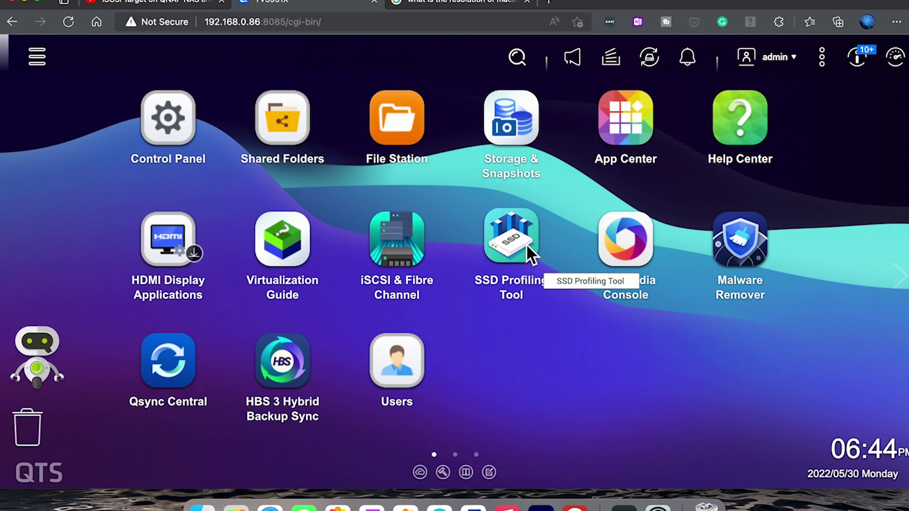
Enable the iSCSI and Fibre Channel services and launch the Quick Configuration Wizard
left_click(394, 226)
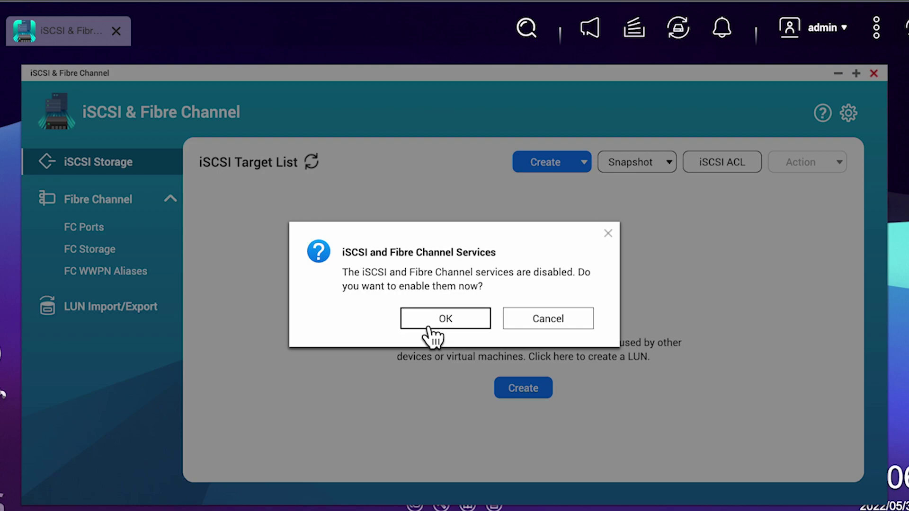
left_click(432, 332)
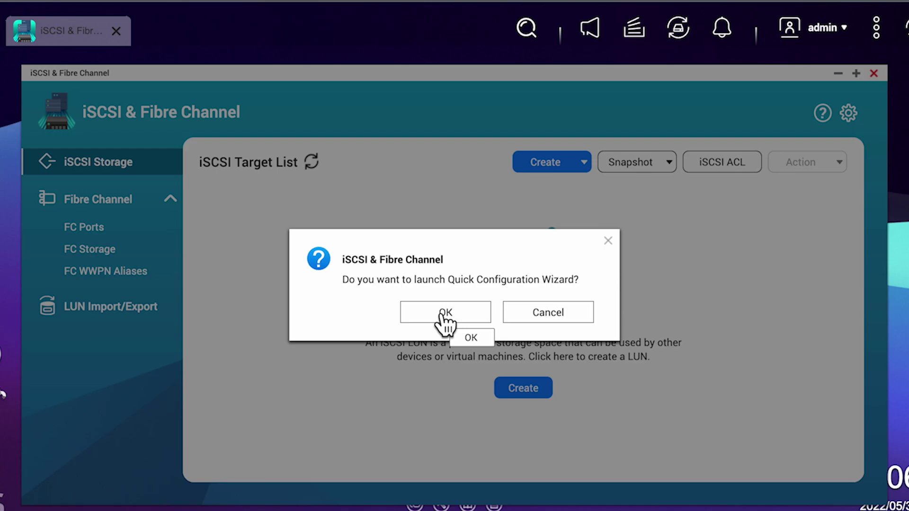
left_click(444, 315)
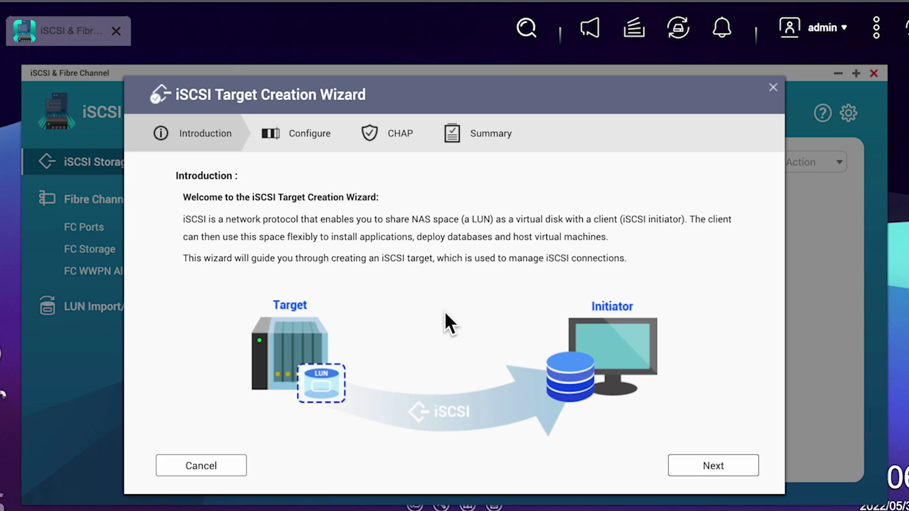
Name the new iSCSI target NASDrive, review advanced settings, and leave CHAP authentication off
left_click(716, 465)
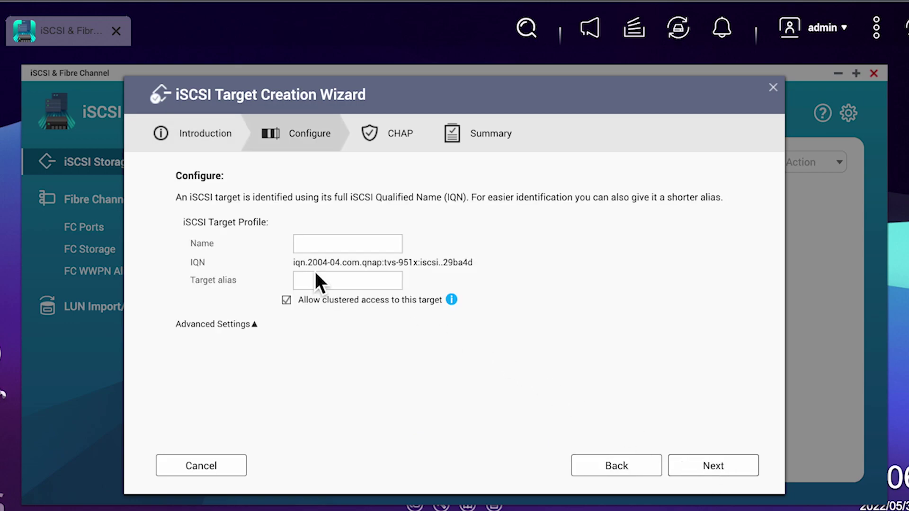
left_click(332, 244)
type("NASD")
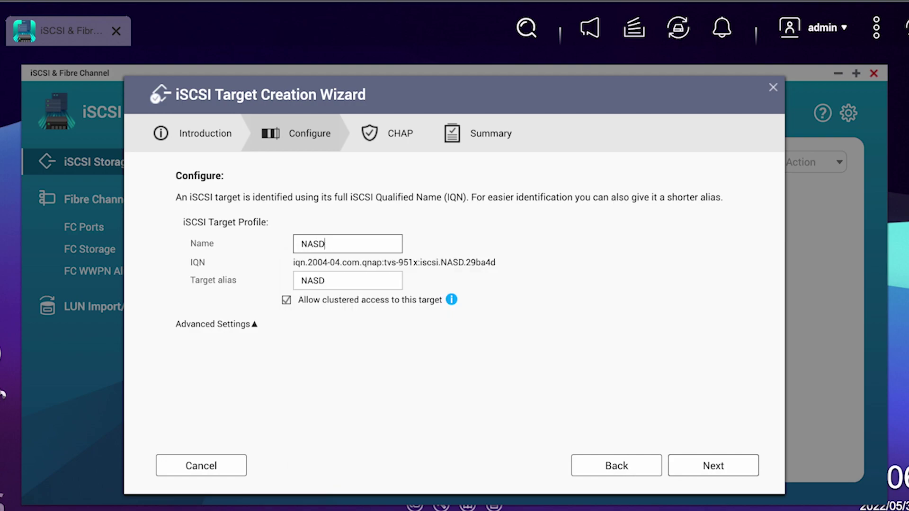
type("rive")
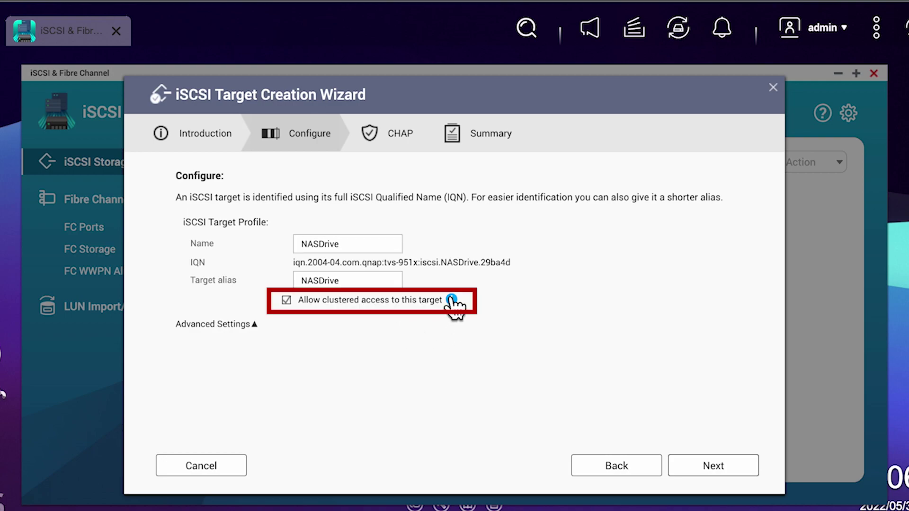
mouse_move(452, 300)
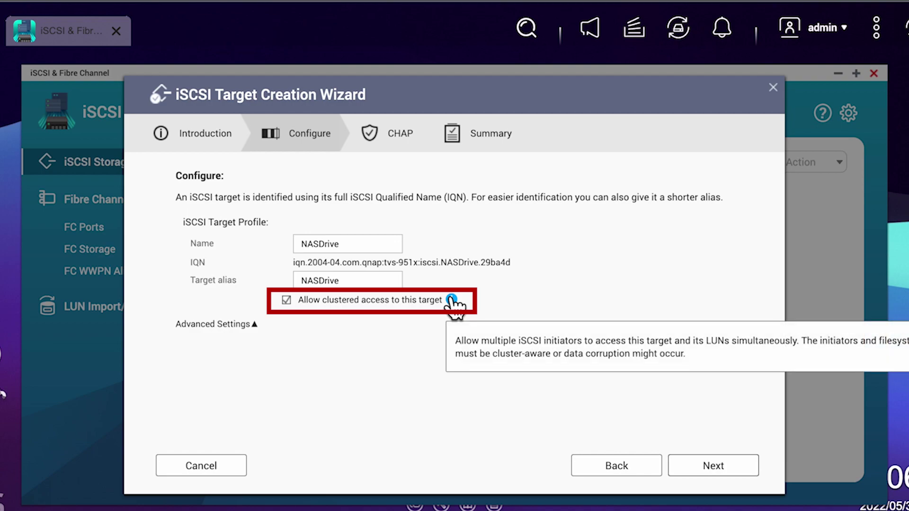
left_click(251, 326)
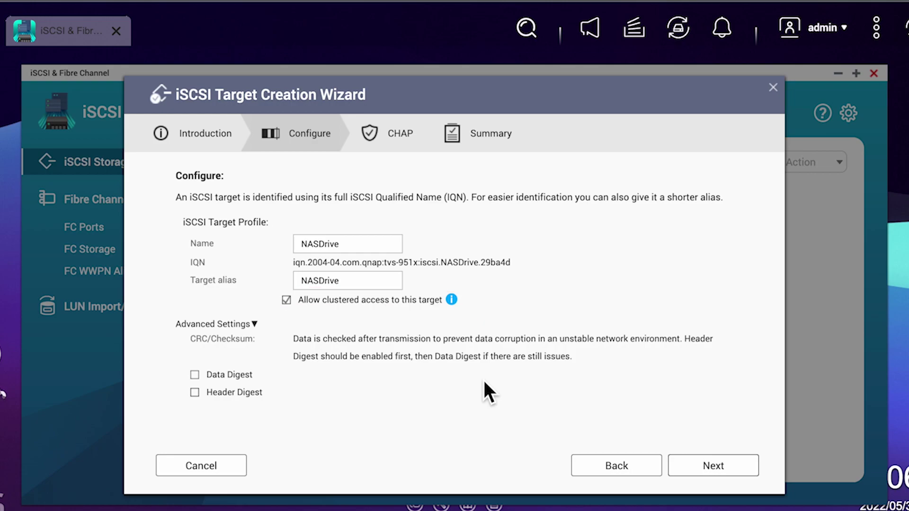
left_click(730, 469)
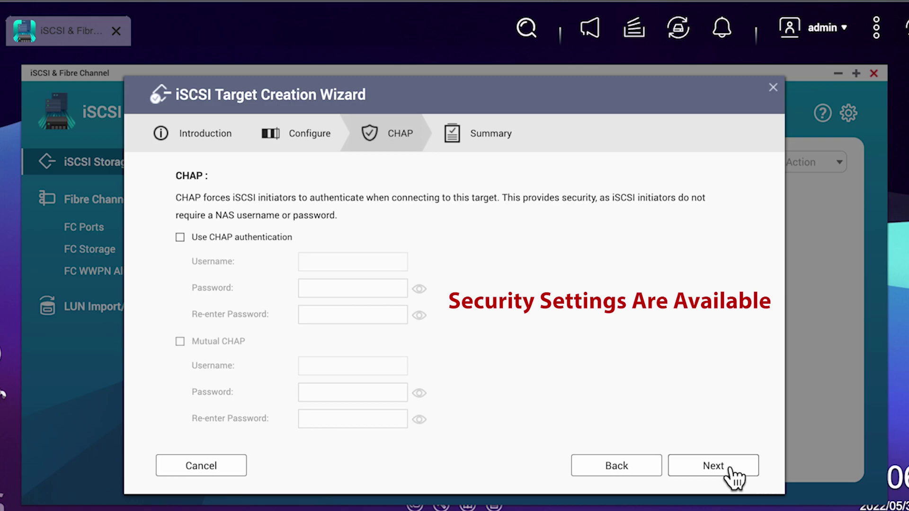
left_click(729, 469)
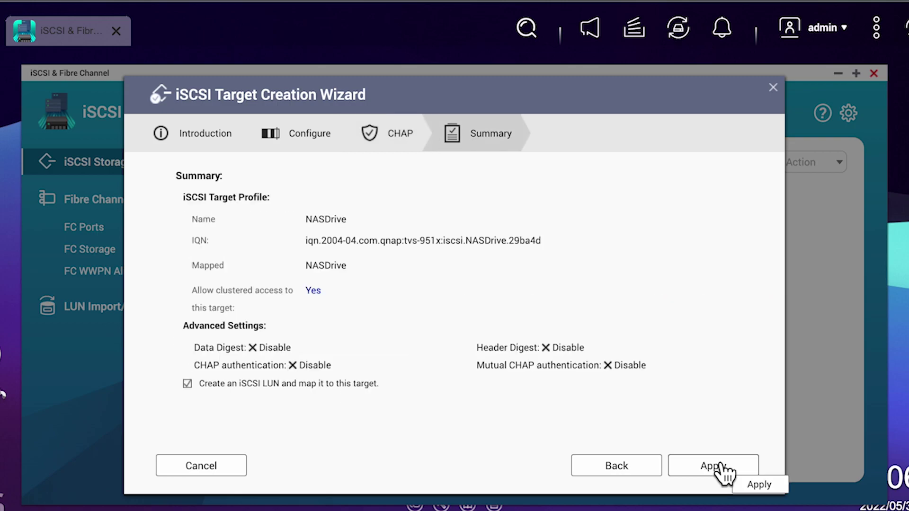
Create the target and place the new LUN on Storage Pool 2
left_click(715, 467)
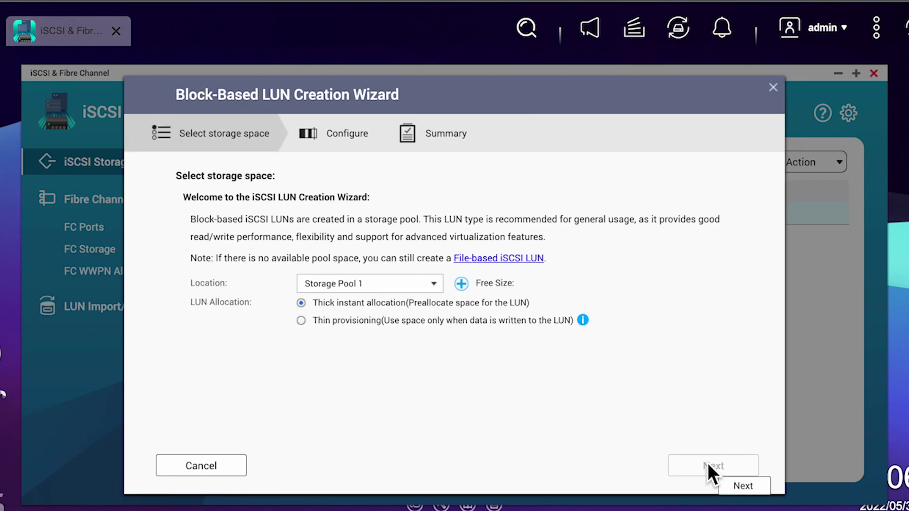
left_click(430, 289)
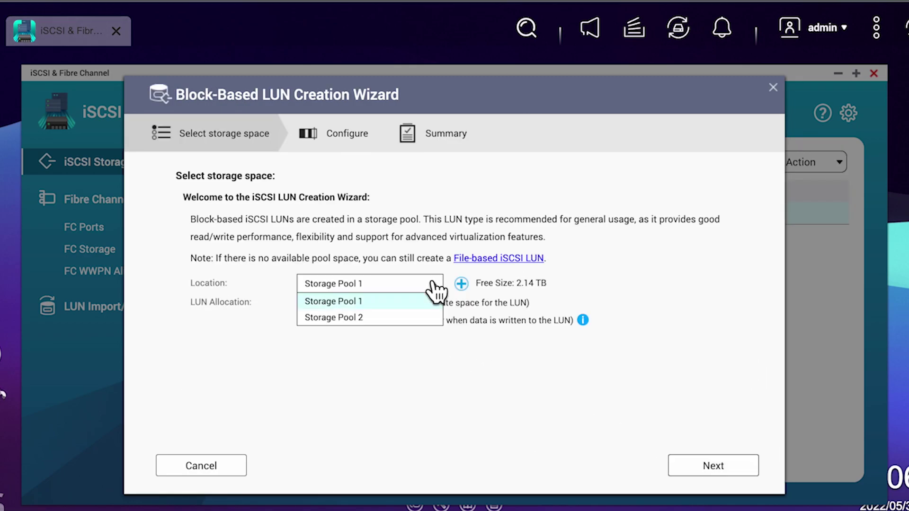
left_click(368, 319)
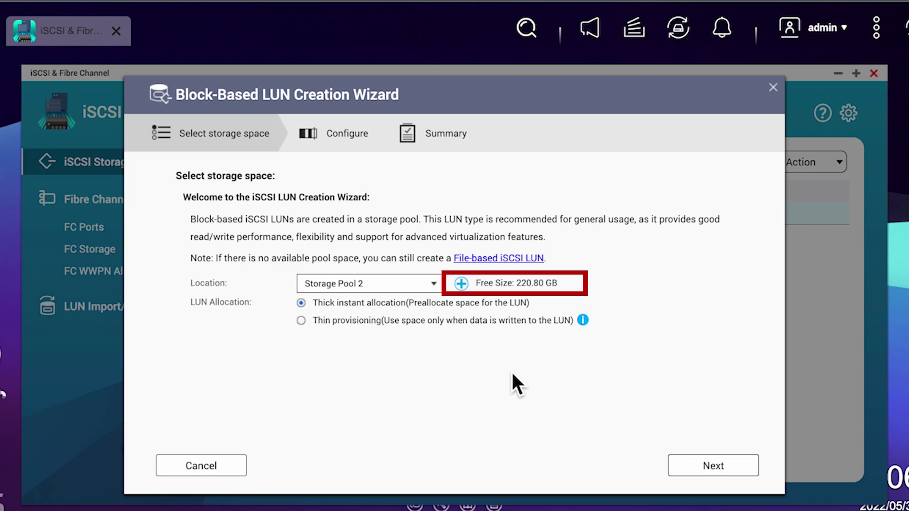
left_click(718, 472)
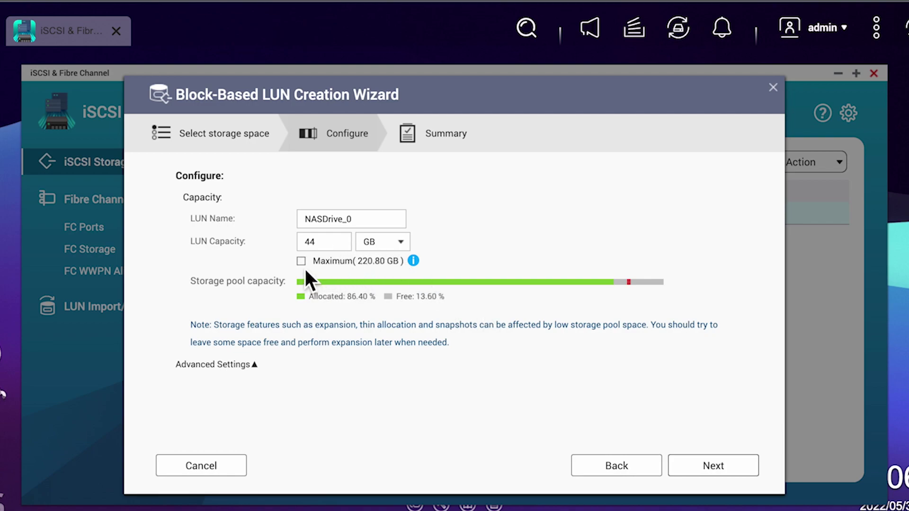
Set the LUN capacity to 100 GB and create NASDrive_0
left_click(324, 247)
left_click_drag(324, 249, 302, 251)
type("100")
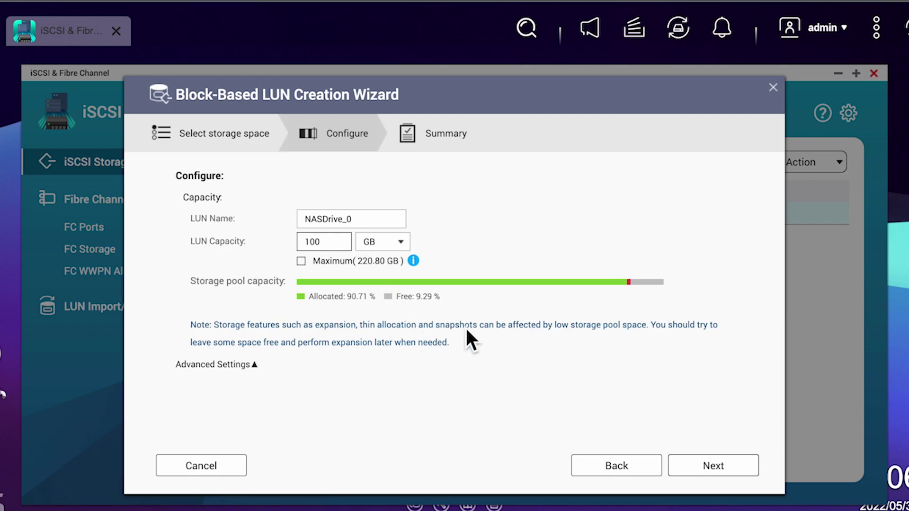
left_click(710, 468)
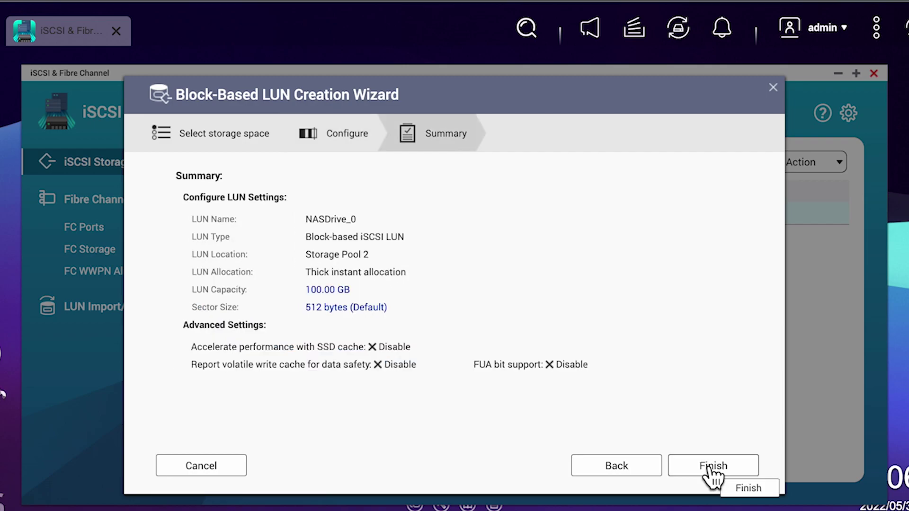
left_click(708, 466)
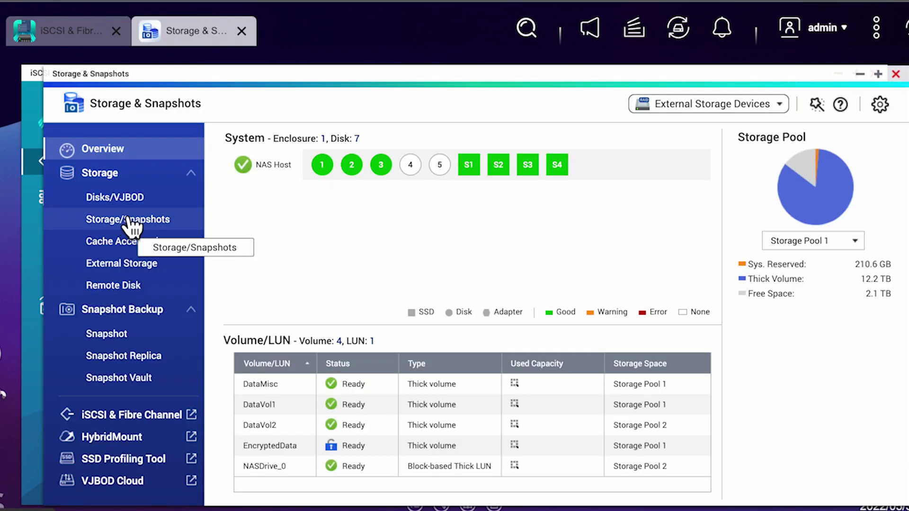
Expand Storage Pool 2 under Storage/Snapshots to list the NASDrive_0 LUN
left_click(129, 219)
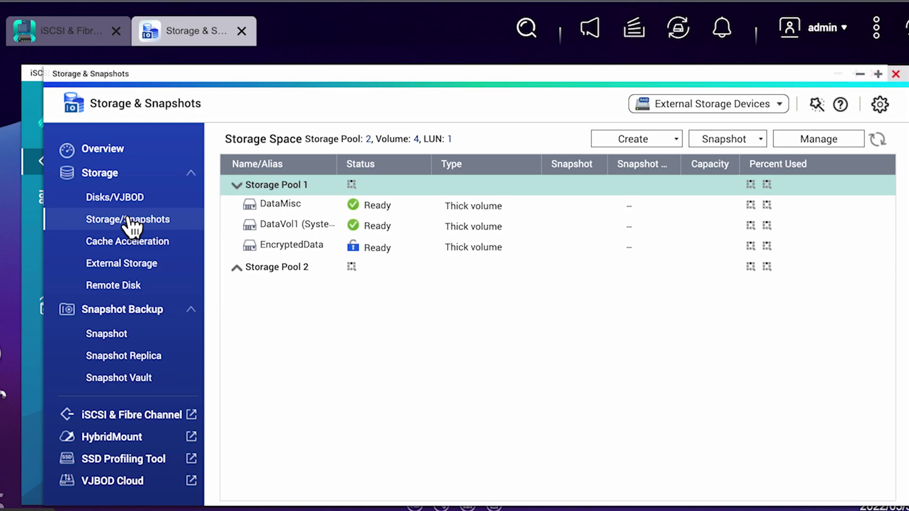
left_click(285, 270)
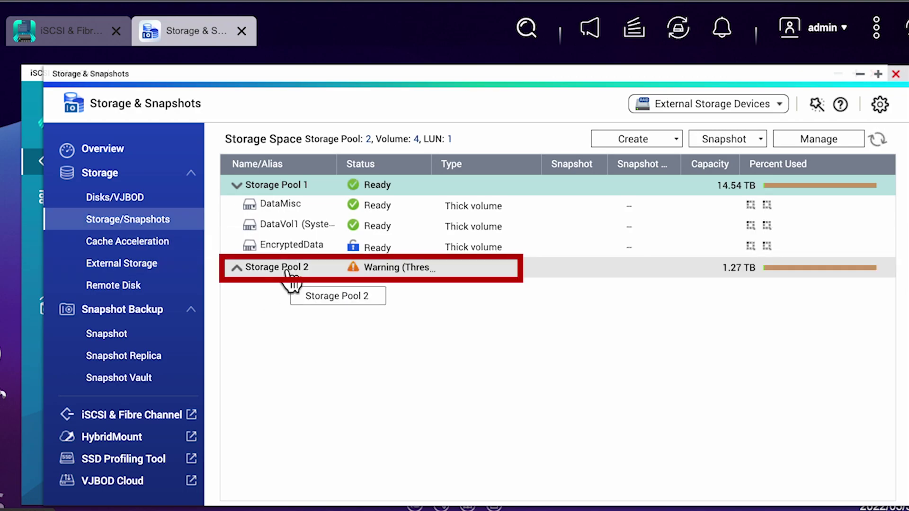
left_click(287, 270)
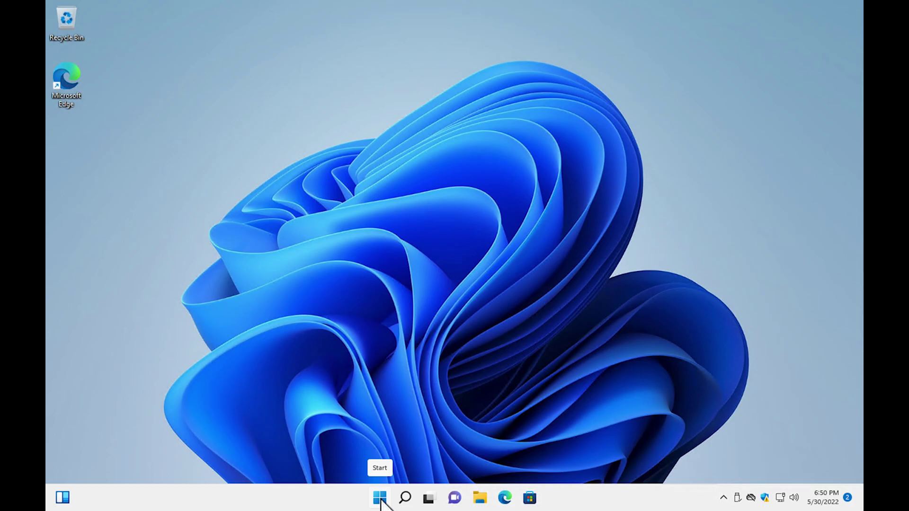
Quick-connect the Windows iSCSI Initiator to the NASDrive target at 192.168.0.86
left_click(381, 500)
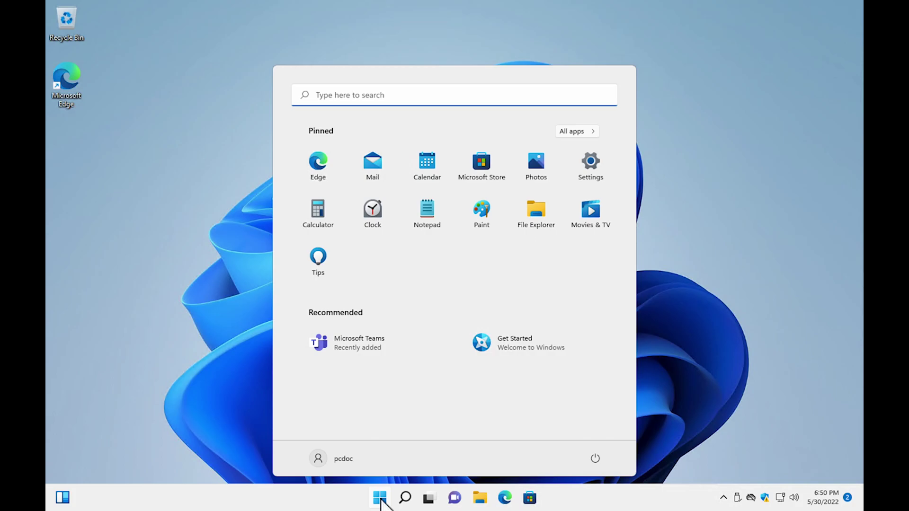
type("is")
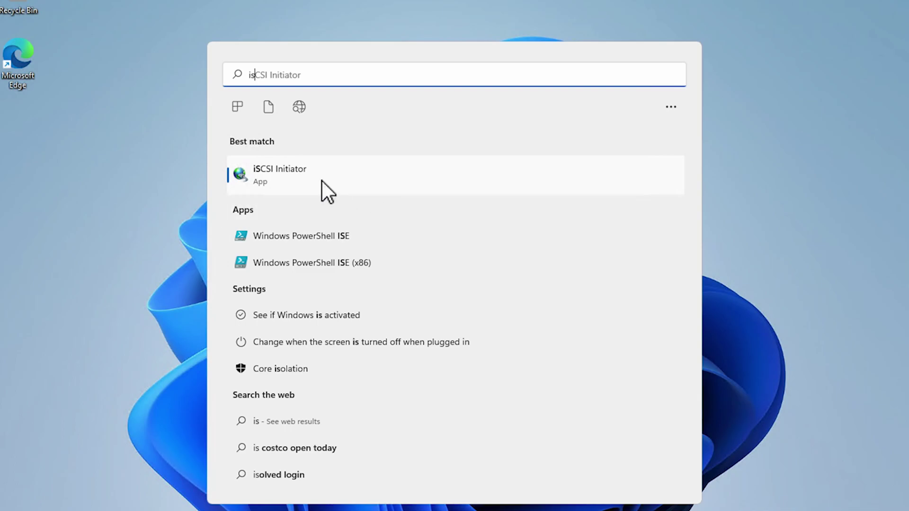
left_click(285, 174)
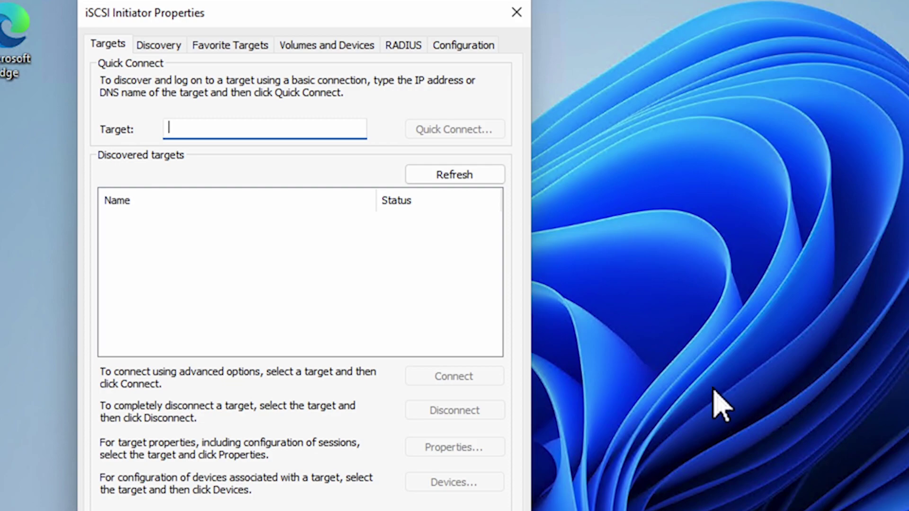
type("19")
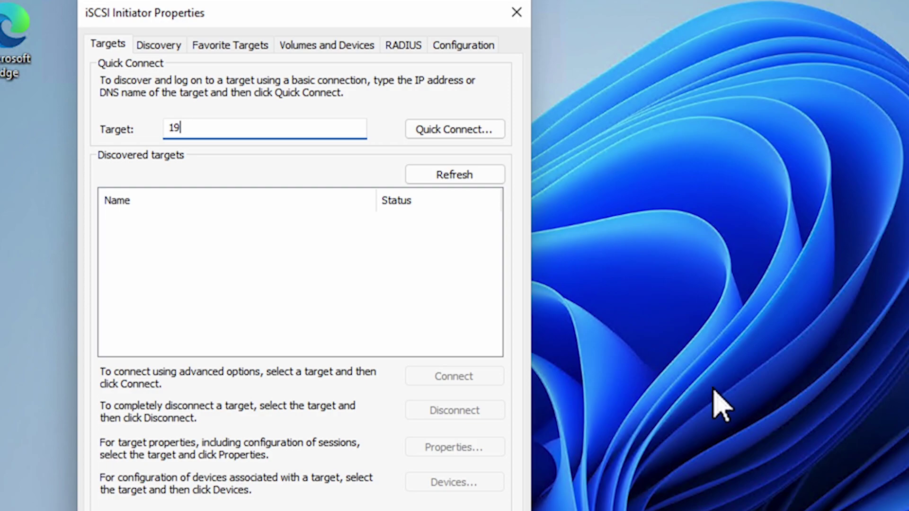
type("2.168.0.86")
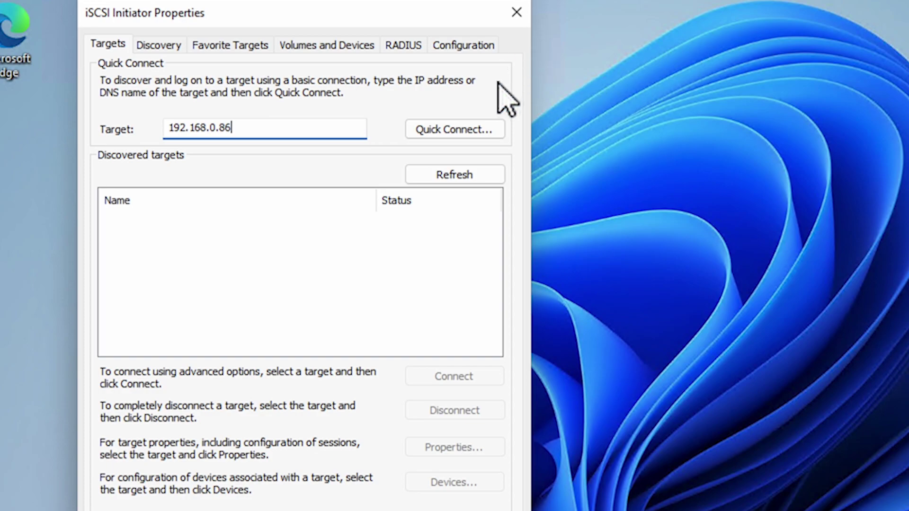
left_click(473, 130)
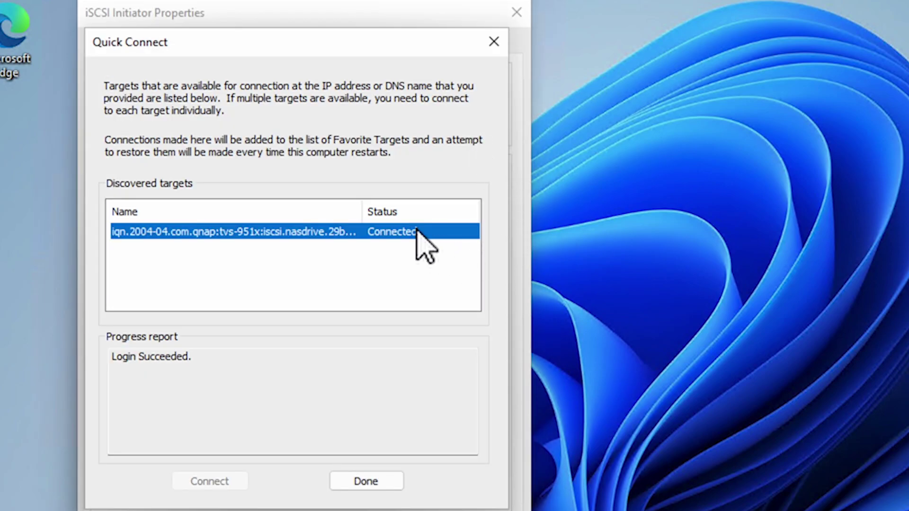
left_click(365, 483)
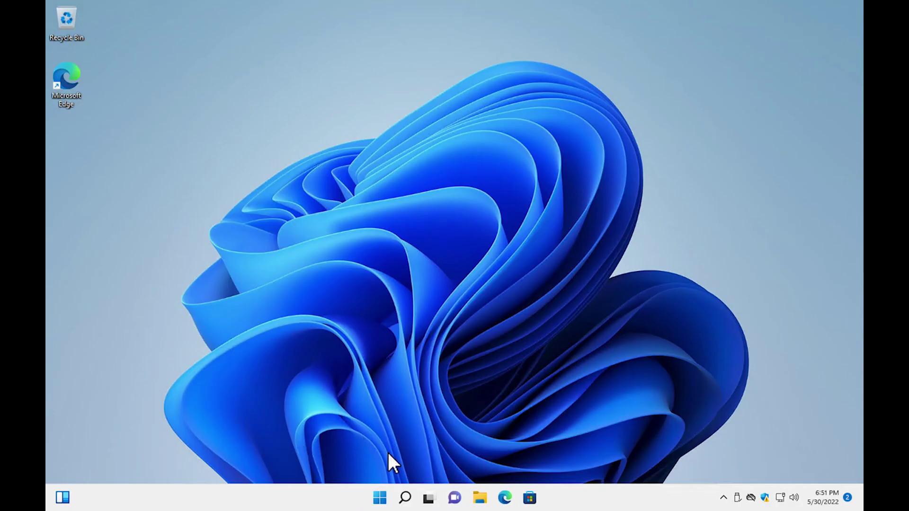
Open Disk Management and initialize the 100 GB Disk 1 as GPT
right_click(380, 497)
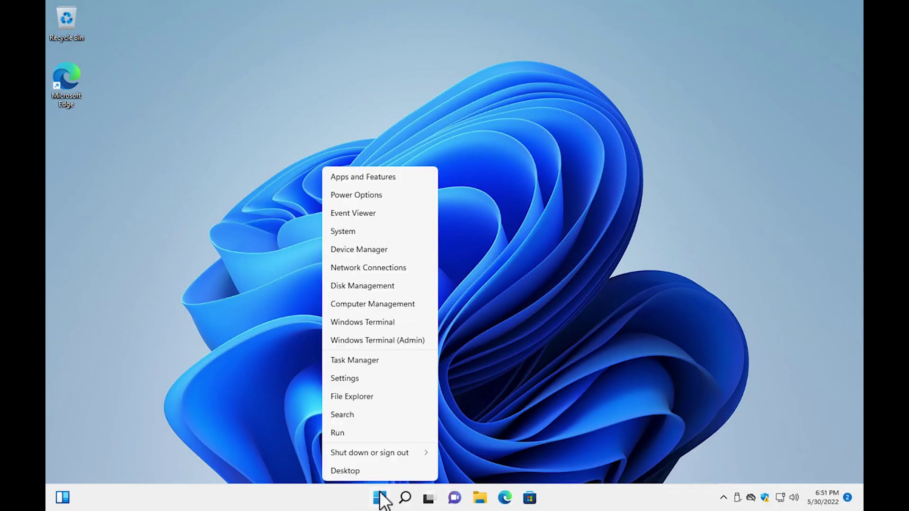
left_click(385, 287)
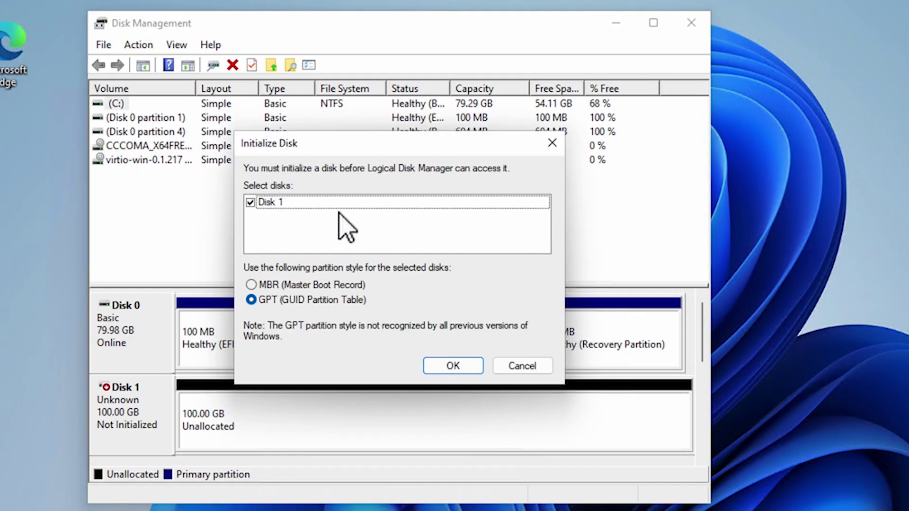
left_click(452, 366)
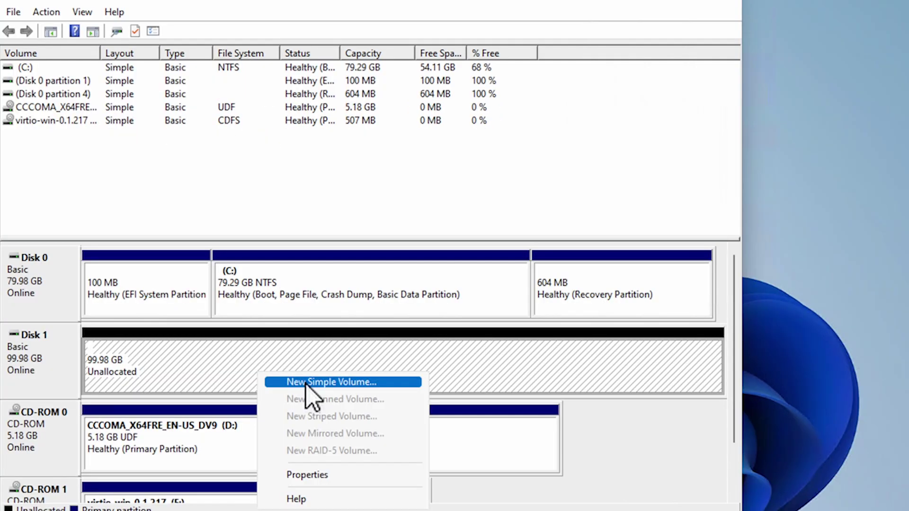
Create a simple NTFS volume NAS_0 on Disk 1 with drive letter N:
left_click(313, 381)
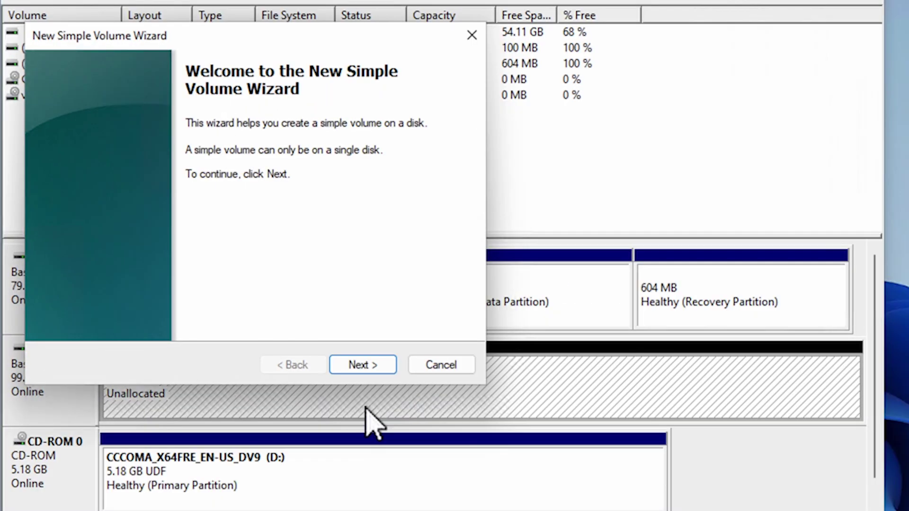
left_click(366, 365)
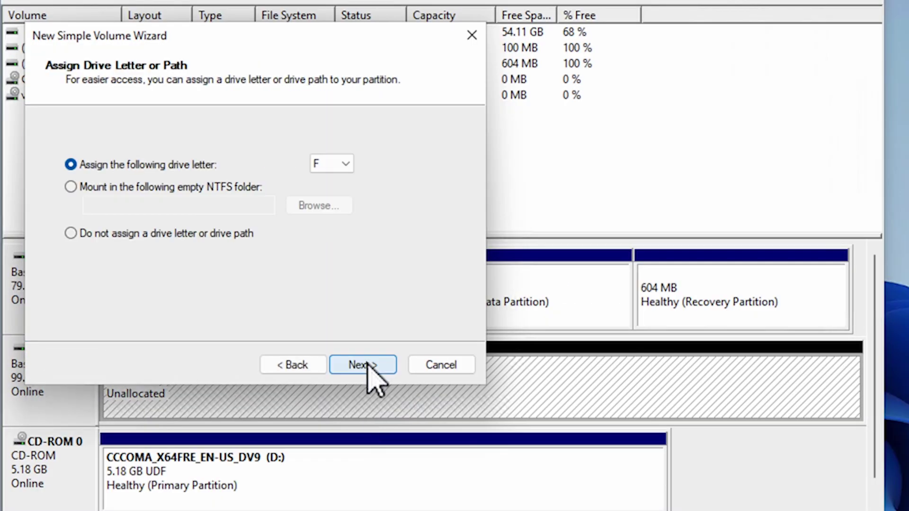
left_click(351, 162)
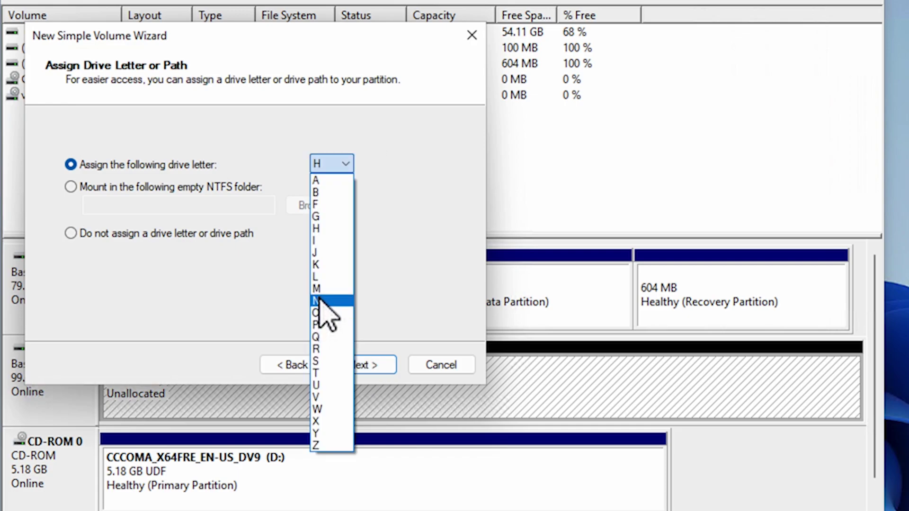
left_click(318, 298)
left_click(362, 365)
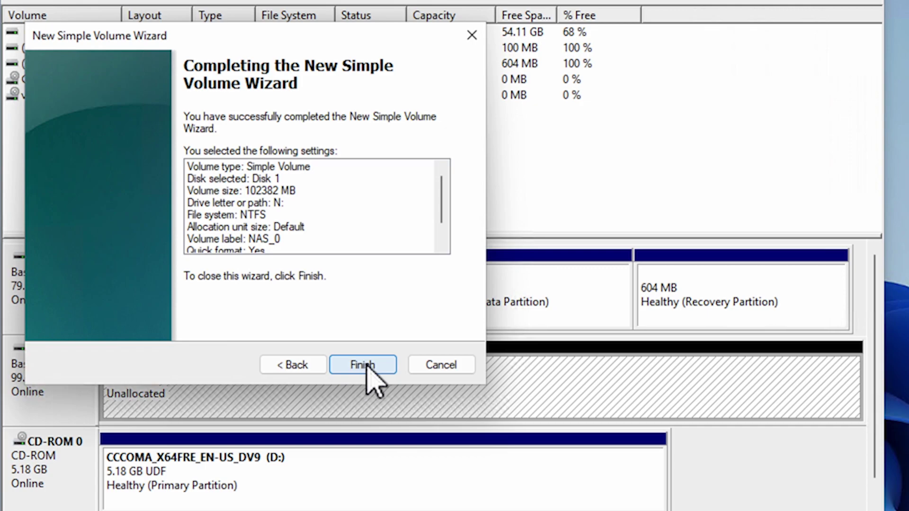
left_click(368, 365)
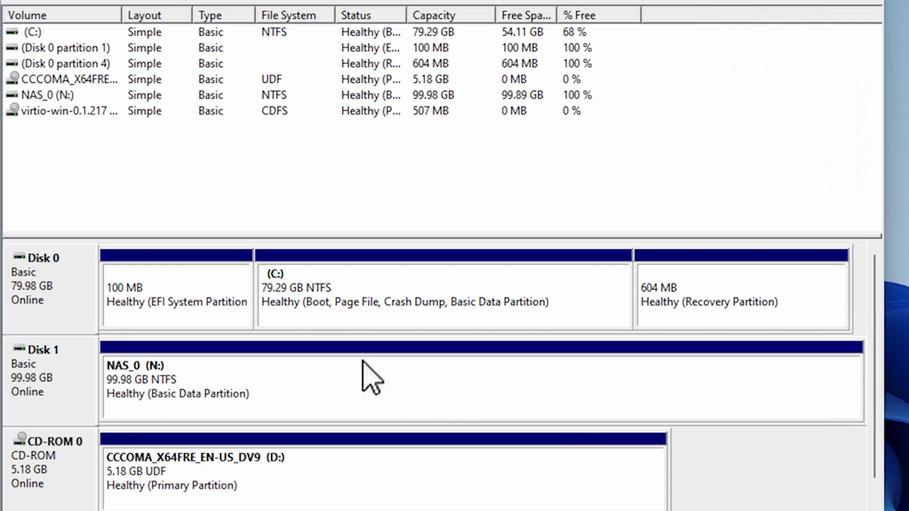
left_click(367, 377)
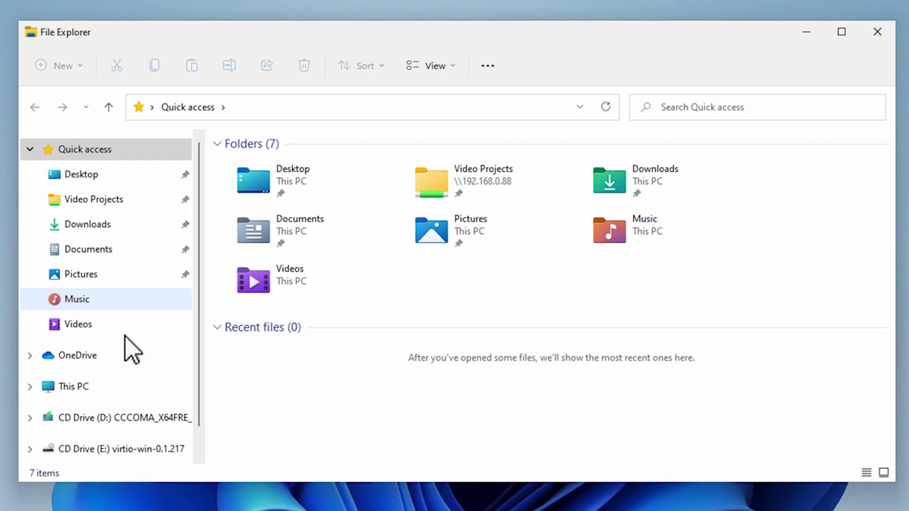
Find NAS_0 (N:) under This PC and start an ATTO benchmark on drive N:
left_click(81, 387)
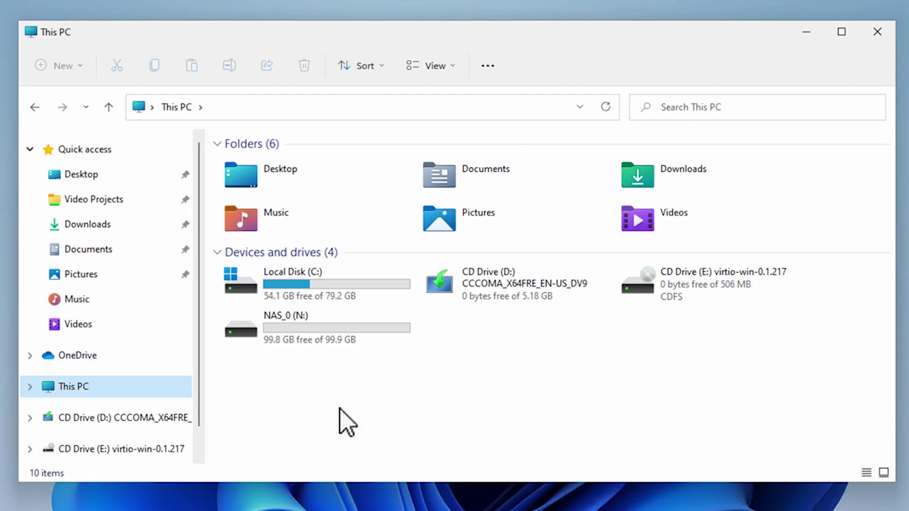
left_click(325, 332)
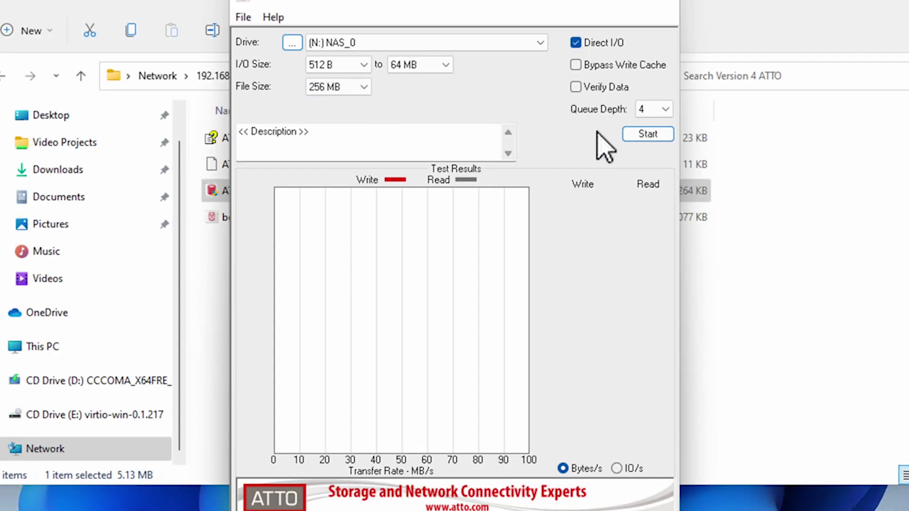
left_click(647, 134)
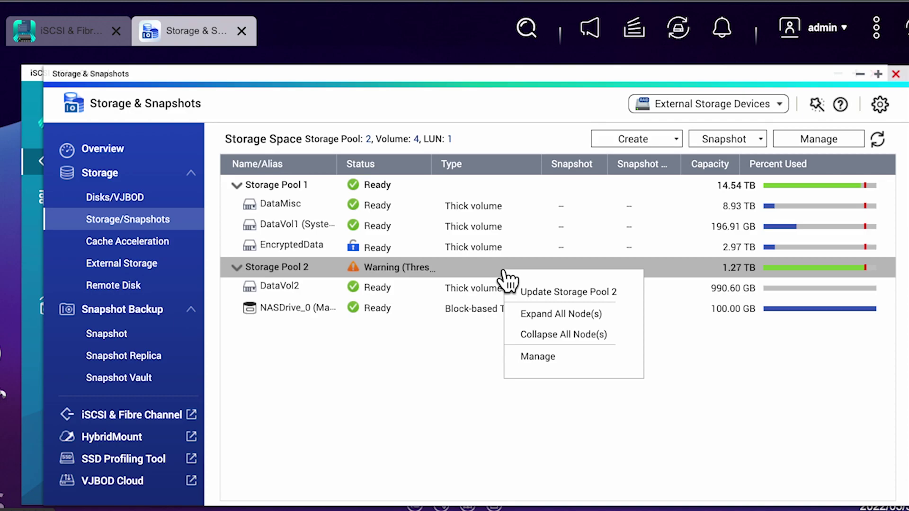
Change Storage Pool 2's alert threshold from 90% to 98% and close its management view
left_click(527, 358)
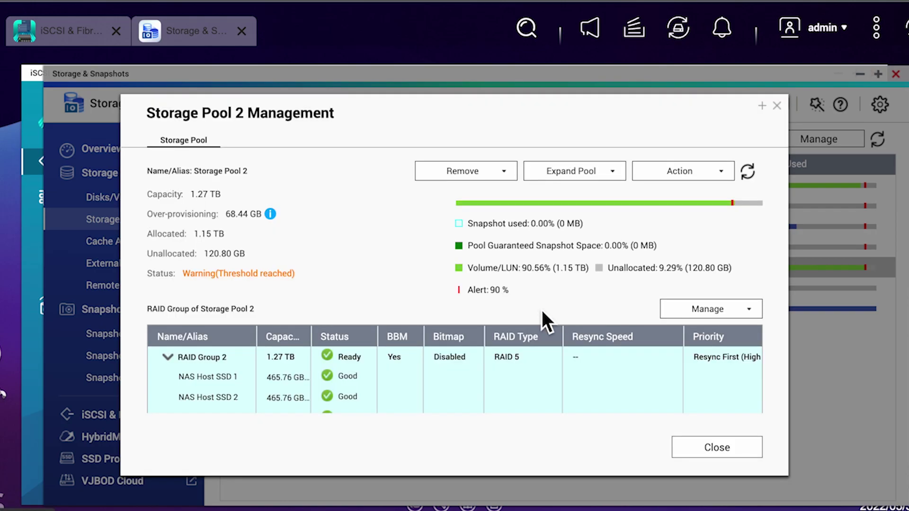
left_click(676, 176)
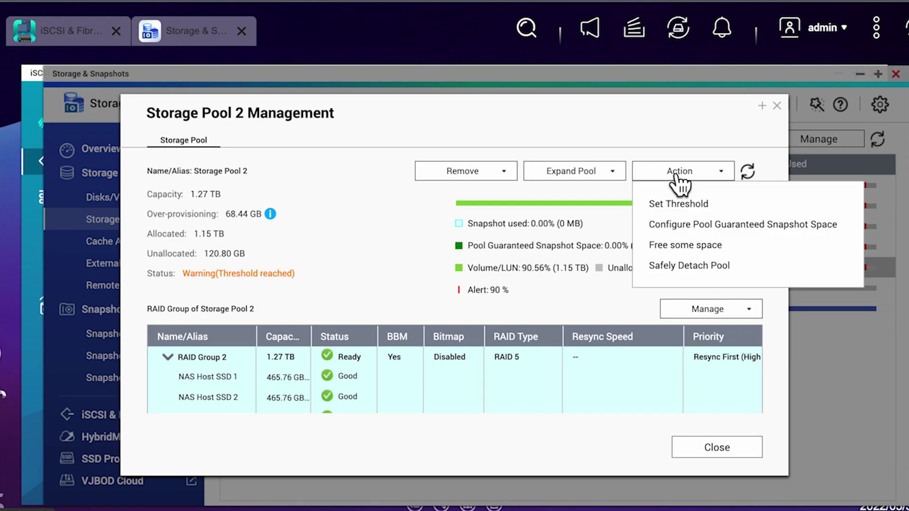
left_click(677, 203)
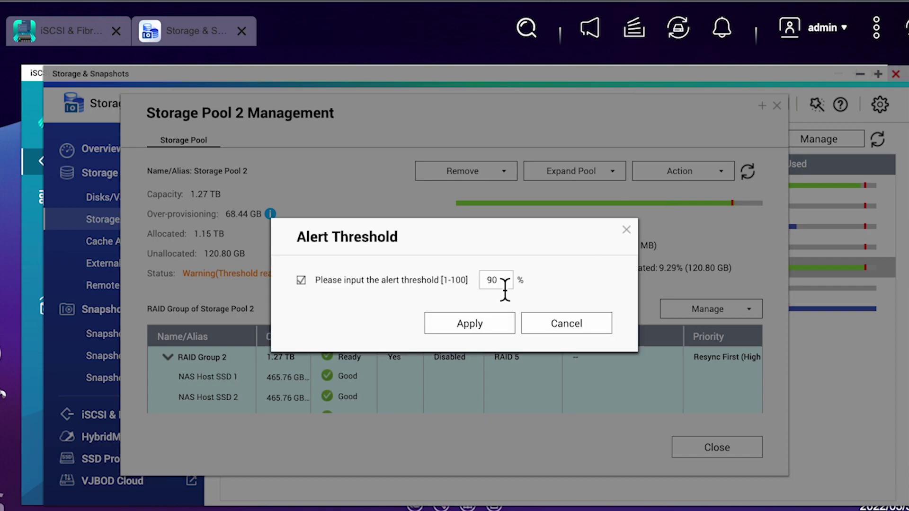
left_click(506, 289)
key("BackSpace")
type("8")
left_click(450, 324)
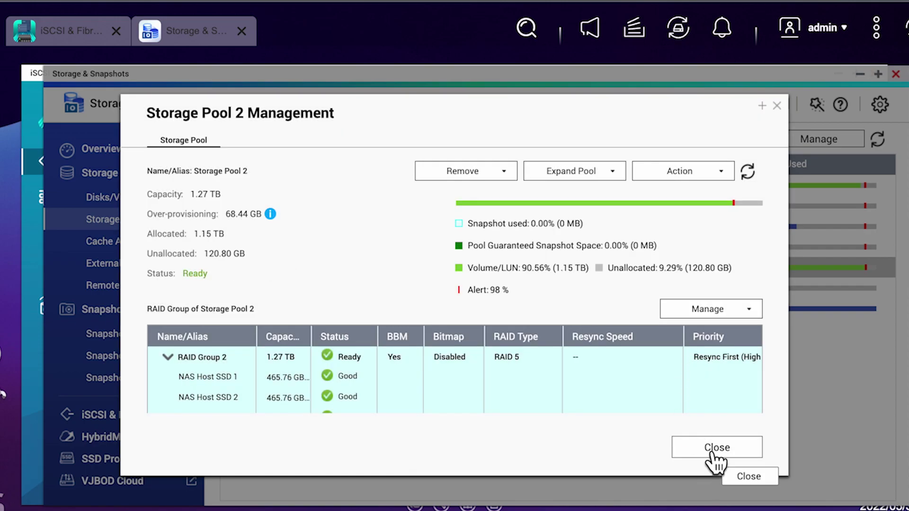
left_click(712, 450)
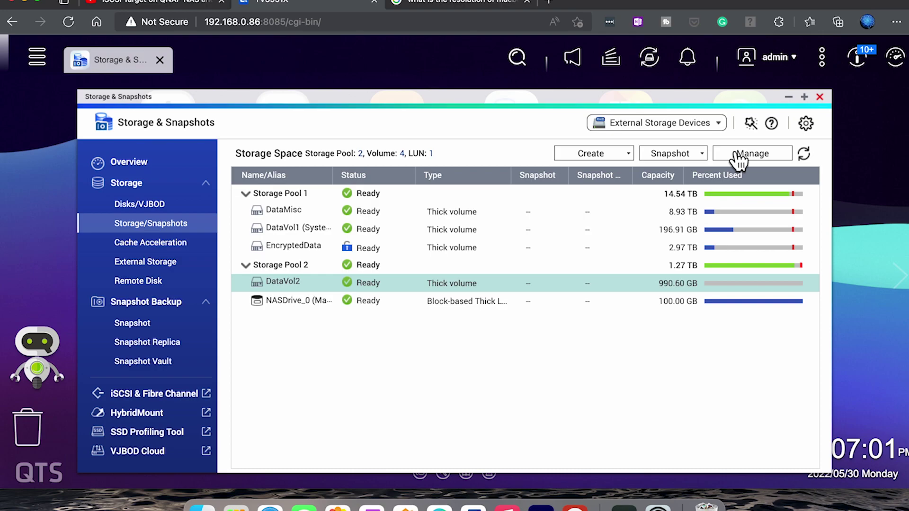
Resize DataVol2 down to 750 GB and confirm the shrink
left_click(738, 156)
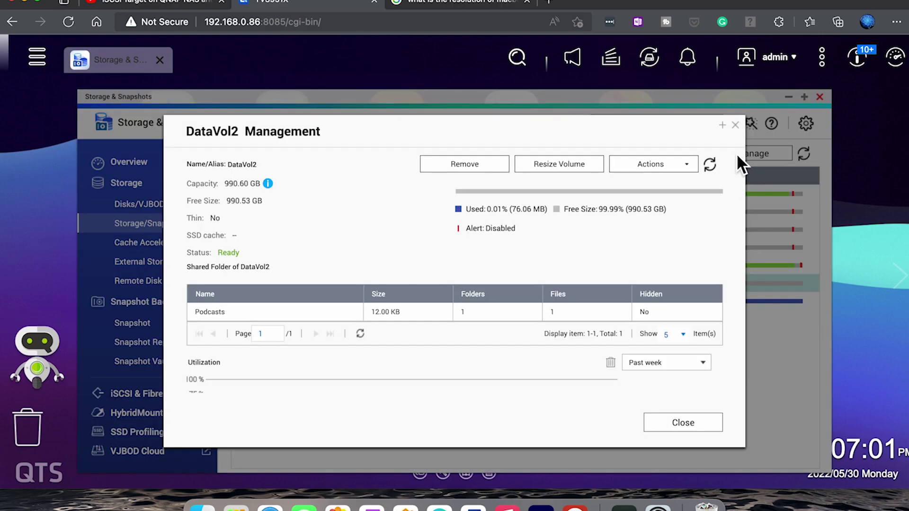
left_click(567, 163)
double_click(373, 271)
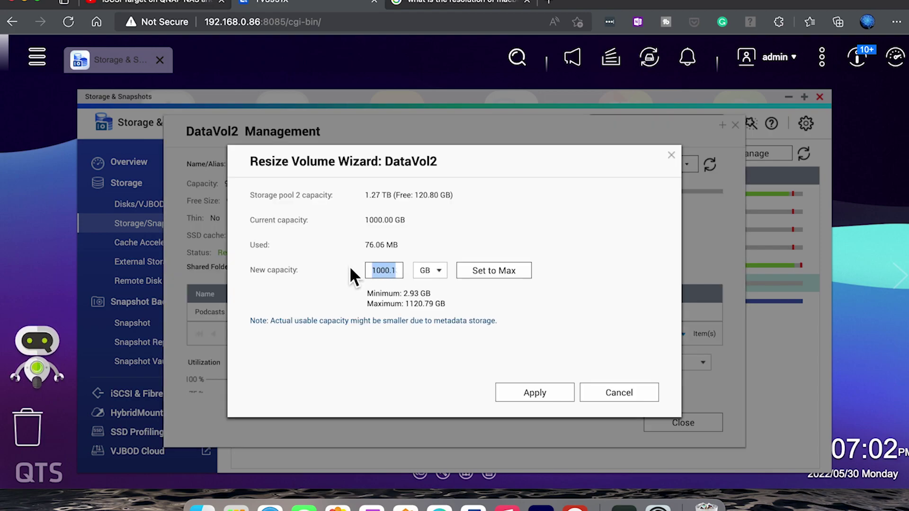
type("73")
type("503")
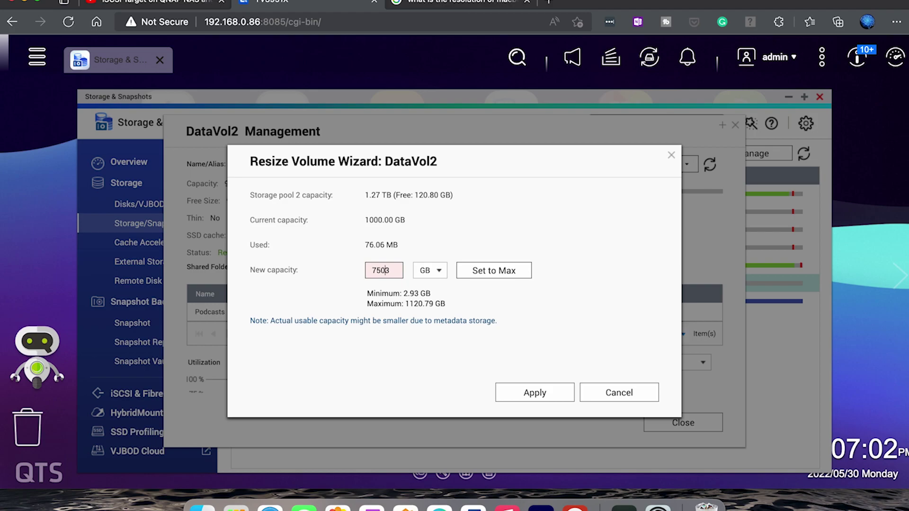
key("Delete")
left_click(534, 393)
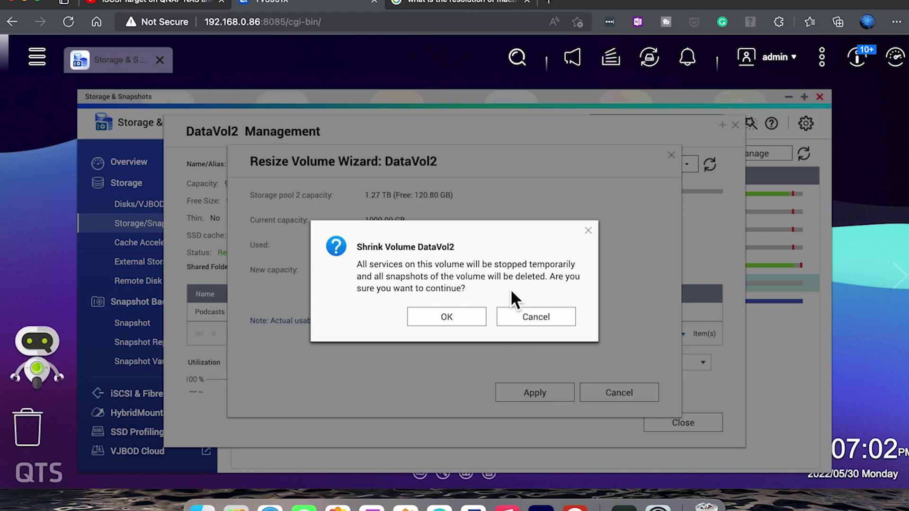
left_click(445, 319)
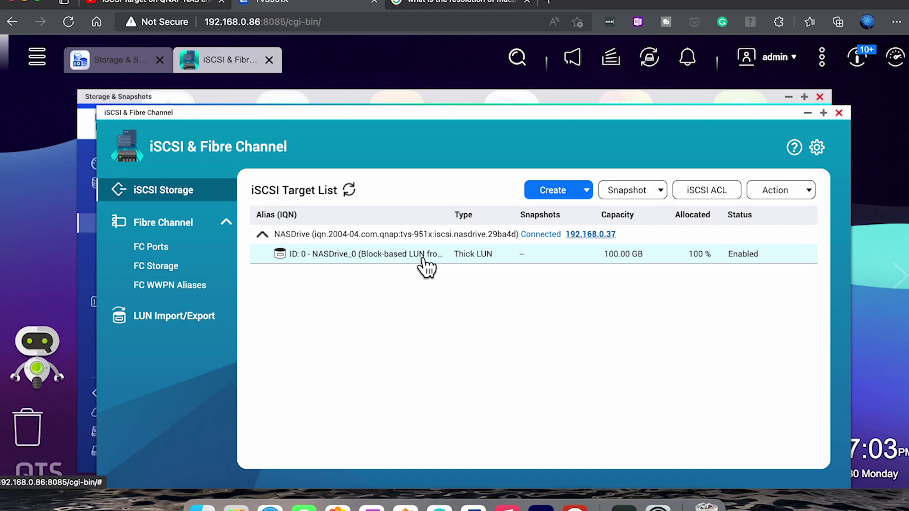
Change the NASDrive_0 LUN capacity from 100 to 200 GB and apply it
right_click(669, 249)
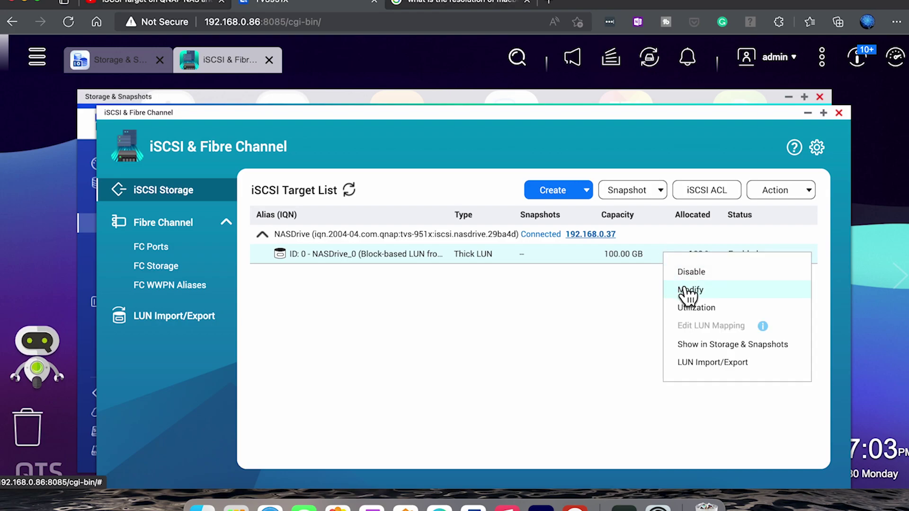
left_click(687, 290)
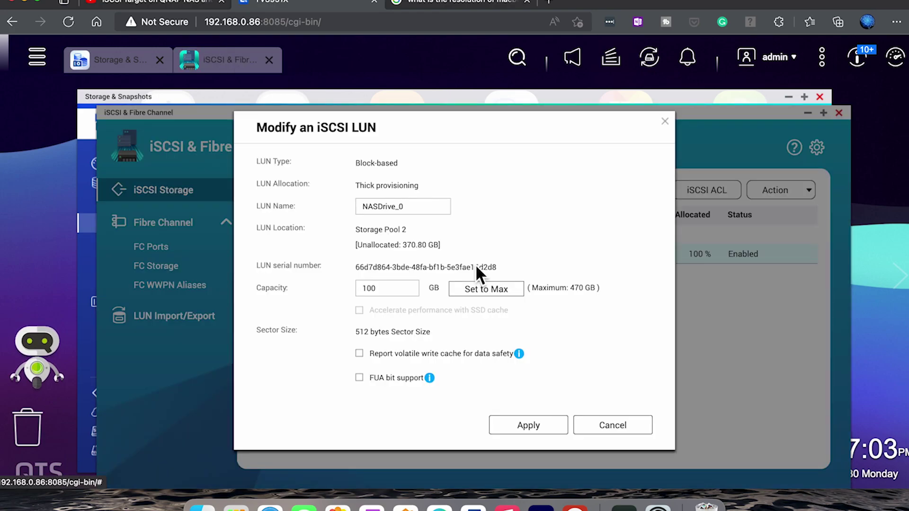
double_click(412, 288)
type("200")
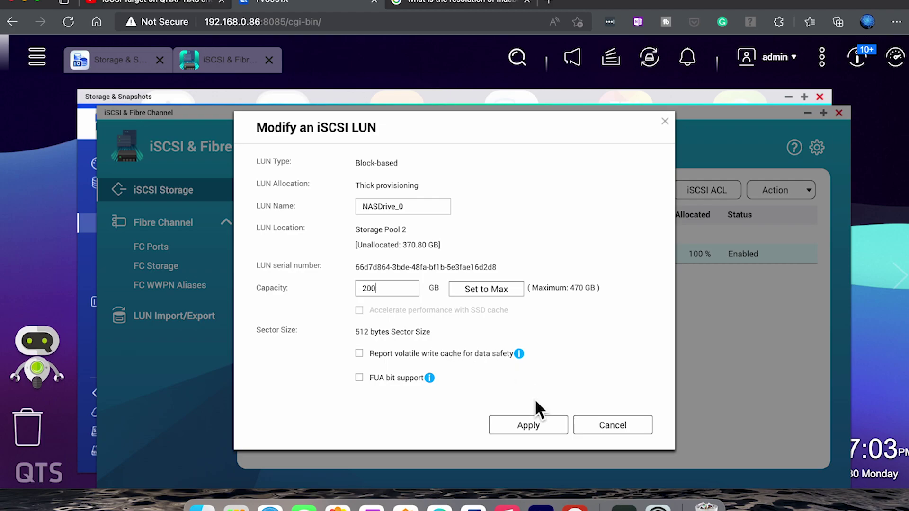
left_click(534, 425)
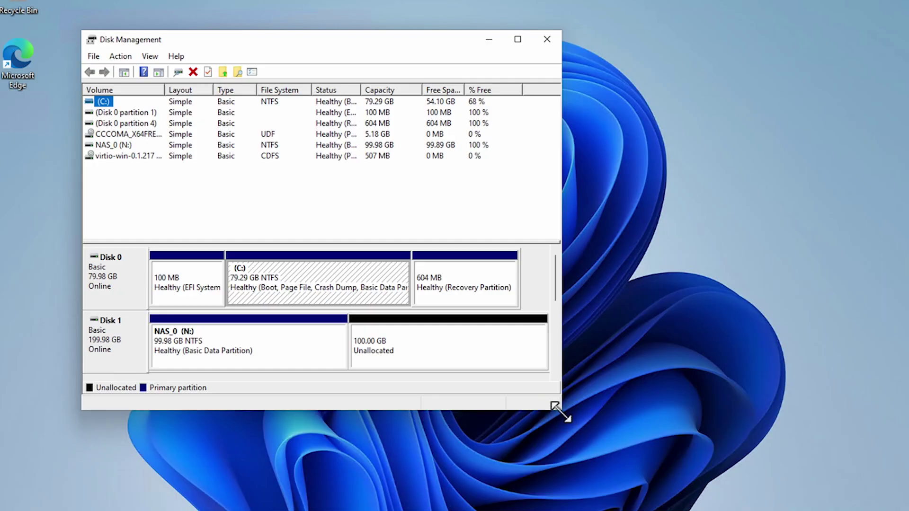
Extend the NAS_0 (N:) volume across the 100 GB unallocated space on Disk 1, reaching 199.98 GB
left_click_drag(561, 409, 702, 458)
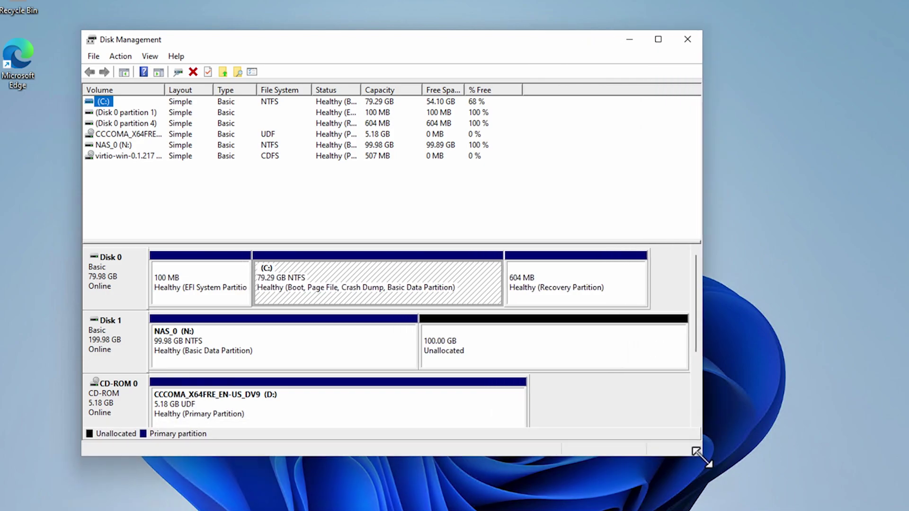
right_click(317, 351)
left_click(328, 248)
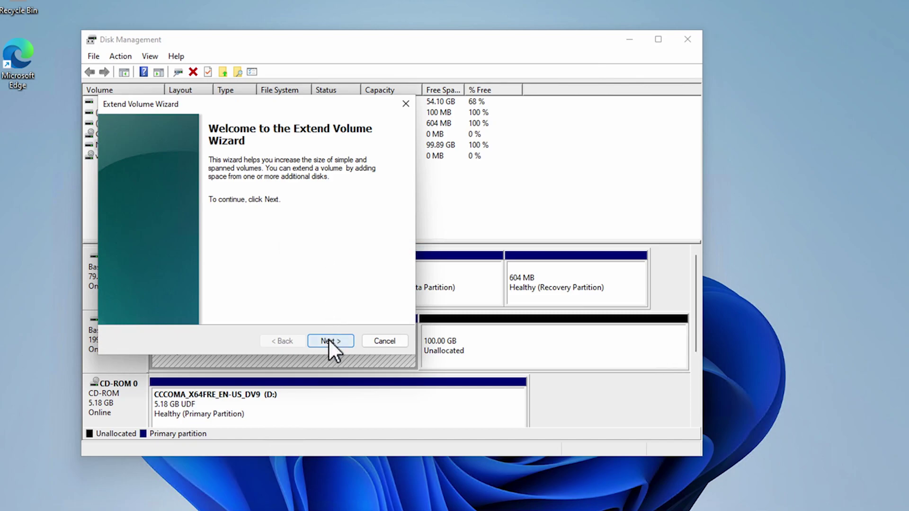
left_click(329, 340)
left_click(328, 341)
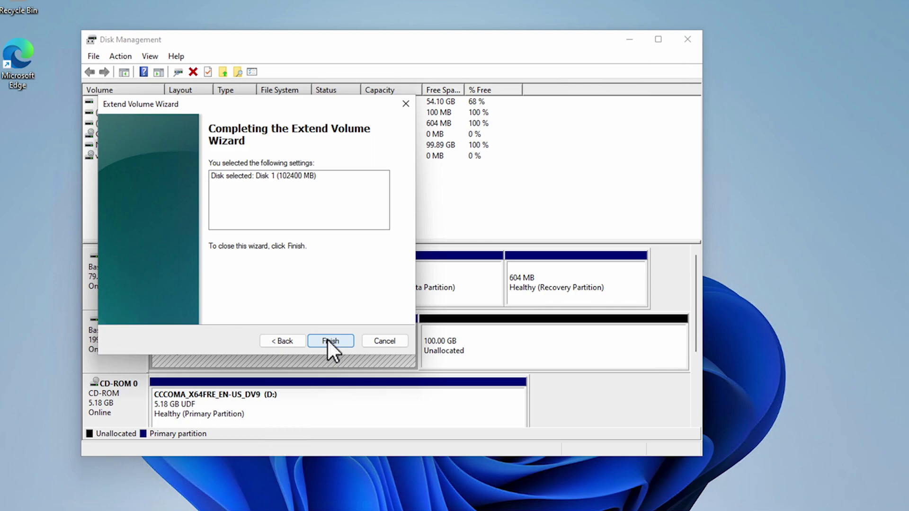
left_click(329, 341)
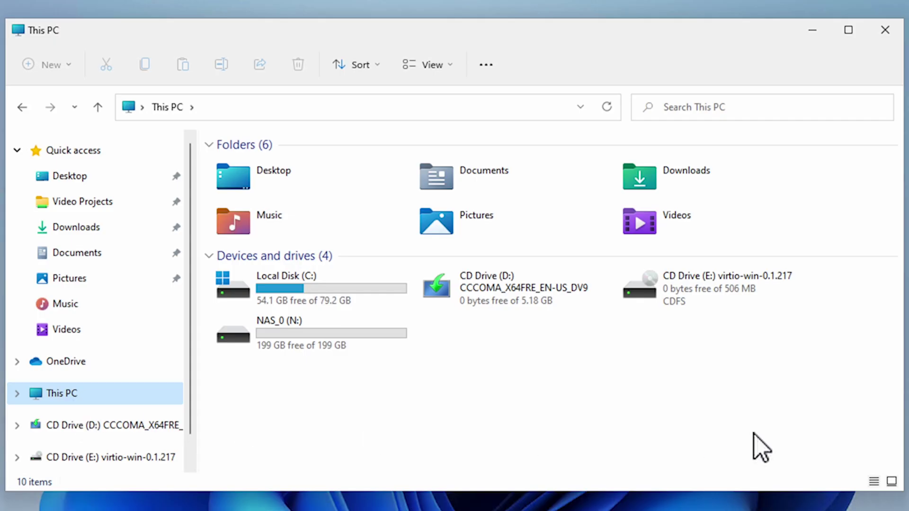
Select the NAS_0 (N:) drive in This PC to confirm 199 GB free of 199 GB
left_click(391, 341)
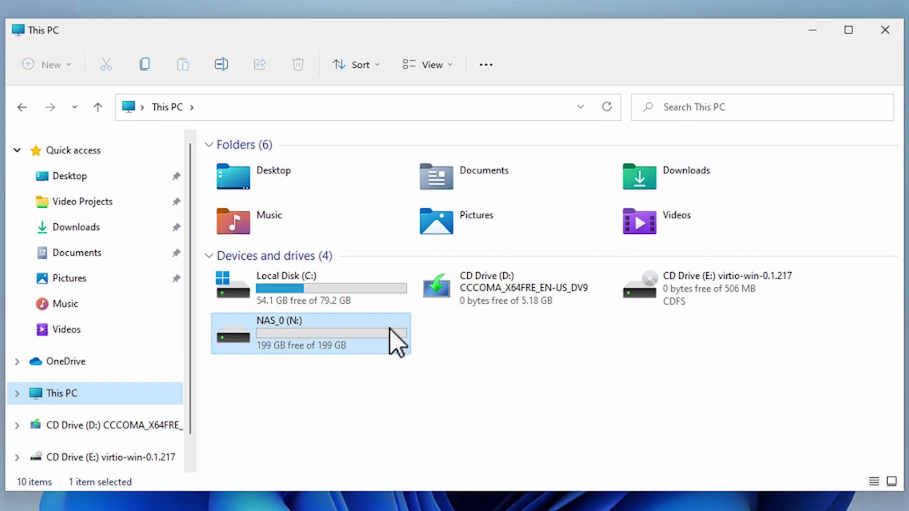